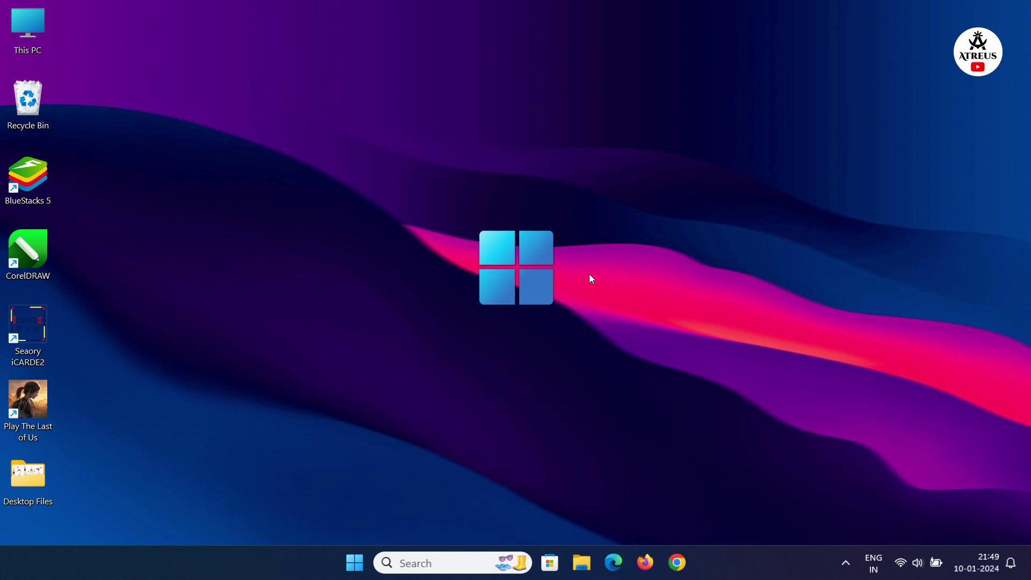
Step: Launch Device Manager from the Start quick-link menu and maximize it
right_click(355, 562)
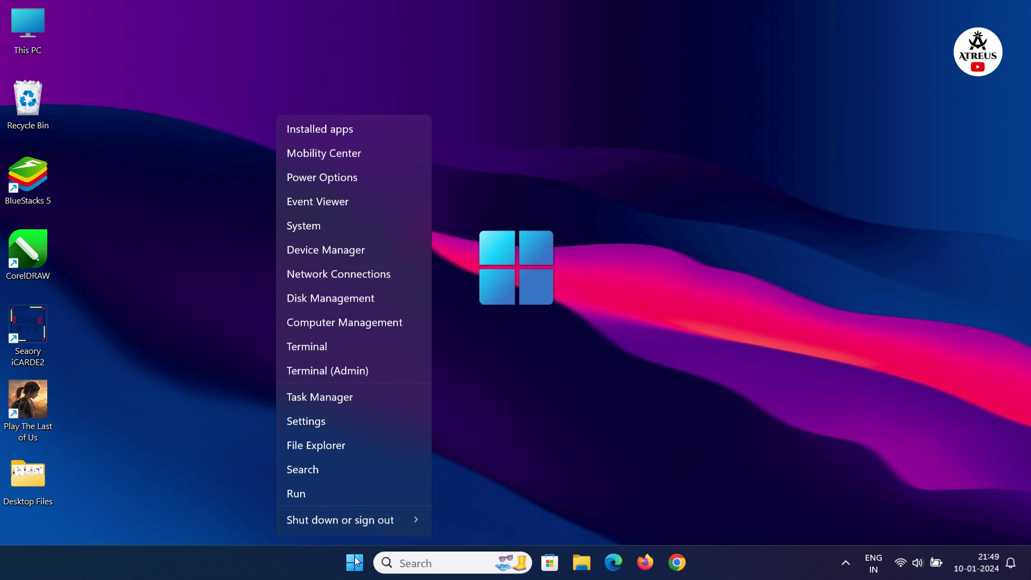
click(344, 232)
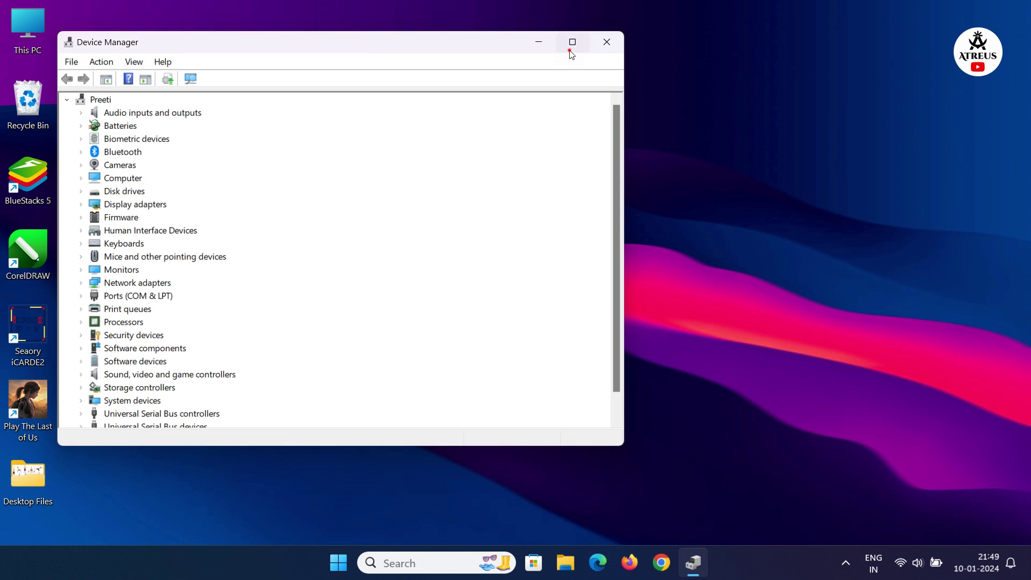
click(572, 41)
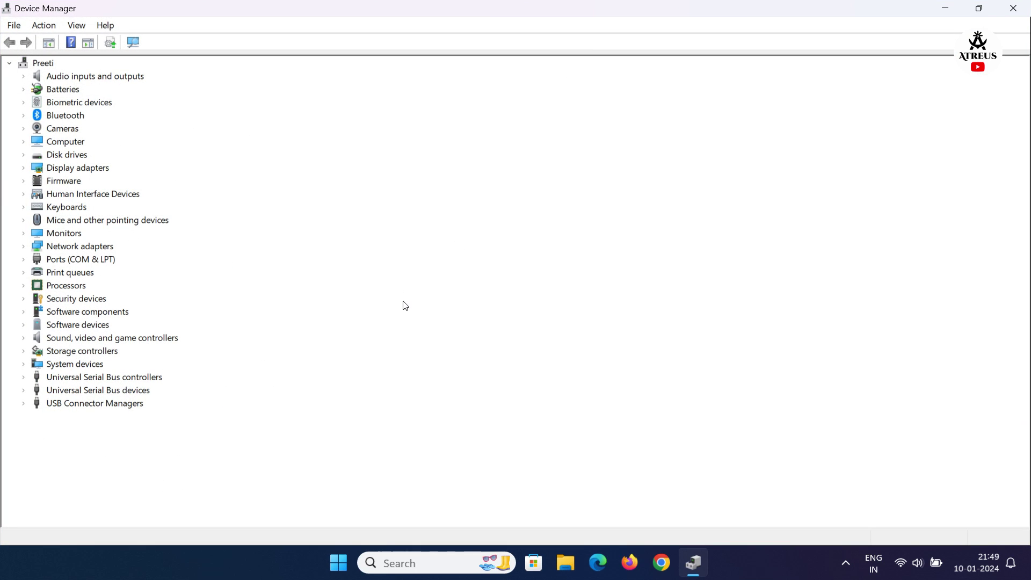
Step: Expand Universal Serial Bus controllers and bring up the context menu for the first USB Root Hub (USB 3.0)
double_click(72, 378)
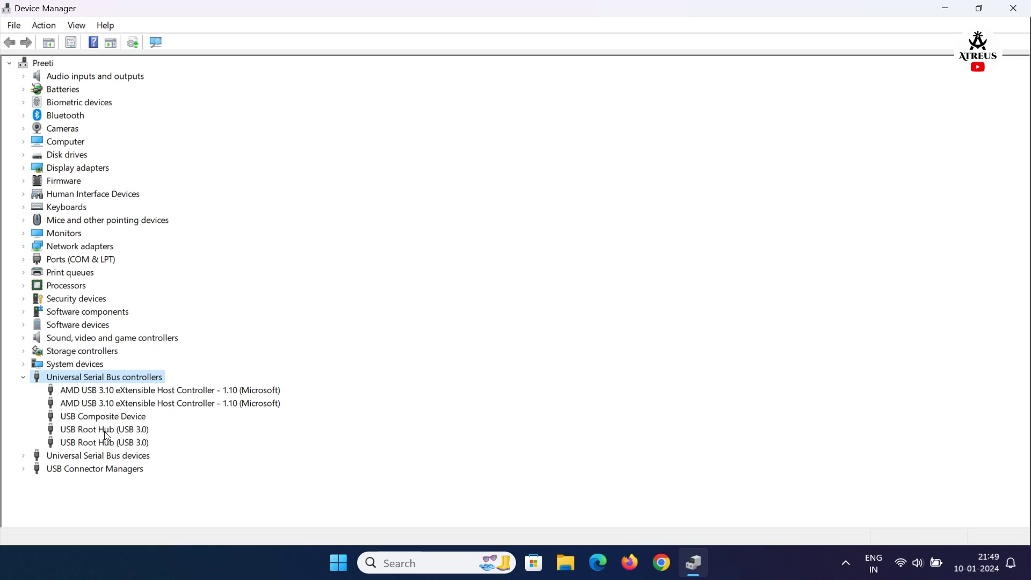
click(100, 429)
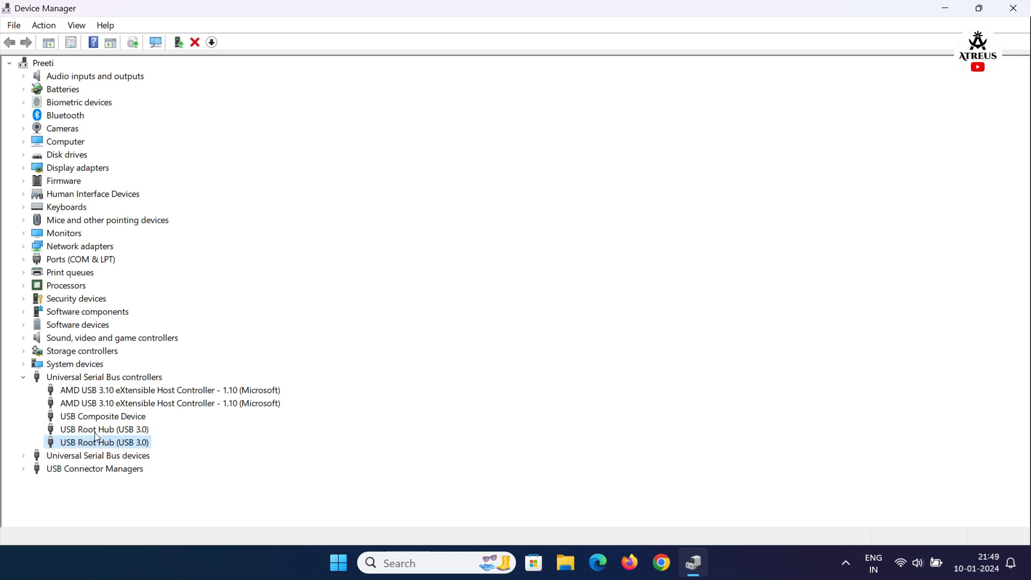
click(93, 428)
right_click(93, 430)
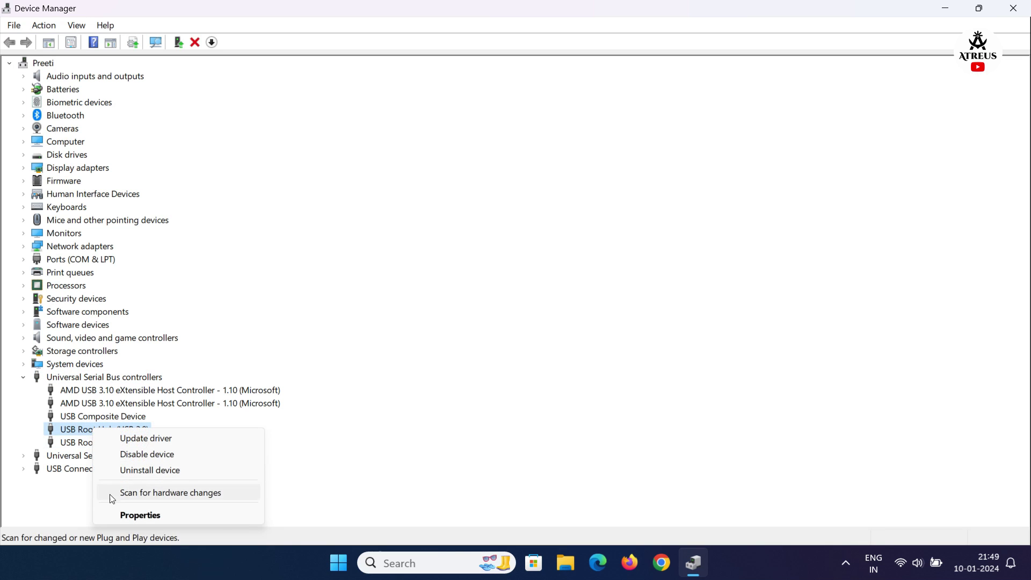
Step: In the first USB Root Hub's Power Management, clear 'Allow the computer to turn off this device to save power'
click(113, 514)
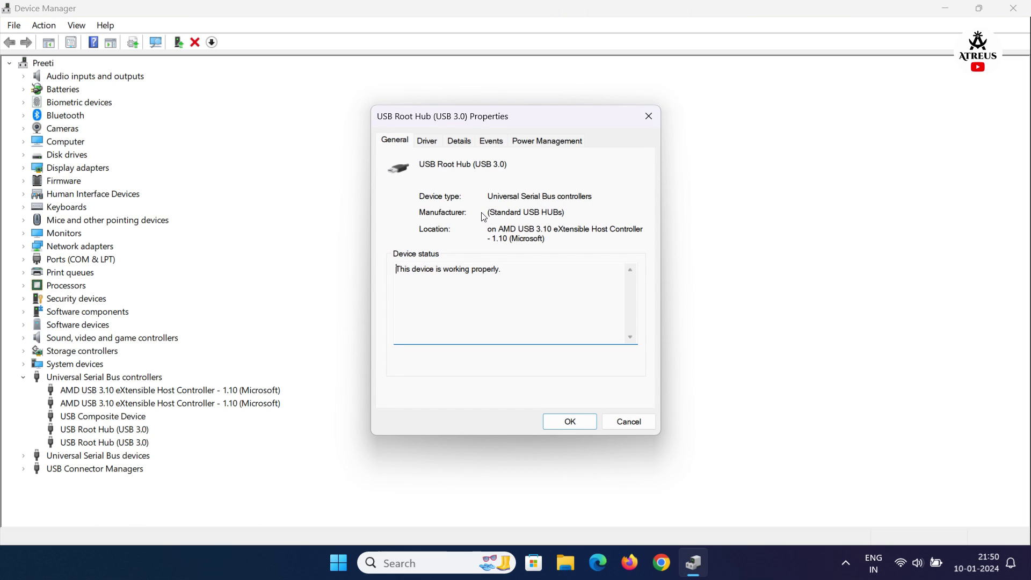
click(519, 143)
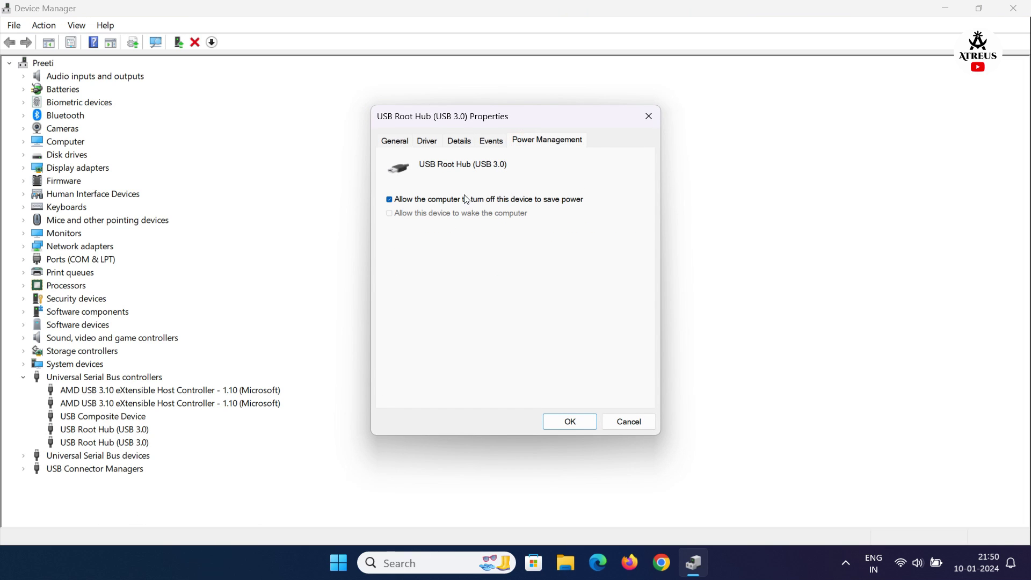
click(441, 201)
click(559, 421)
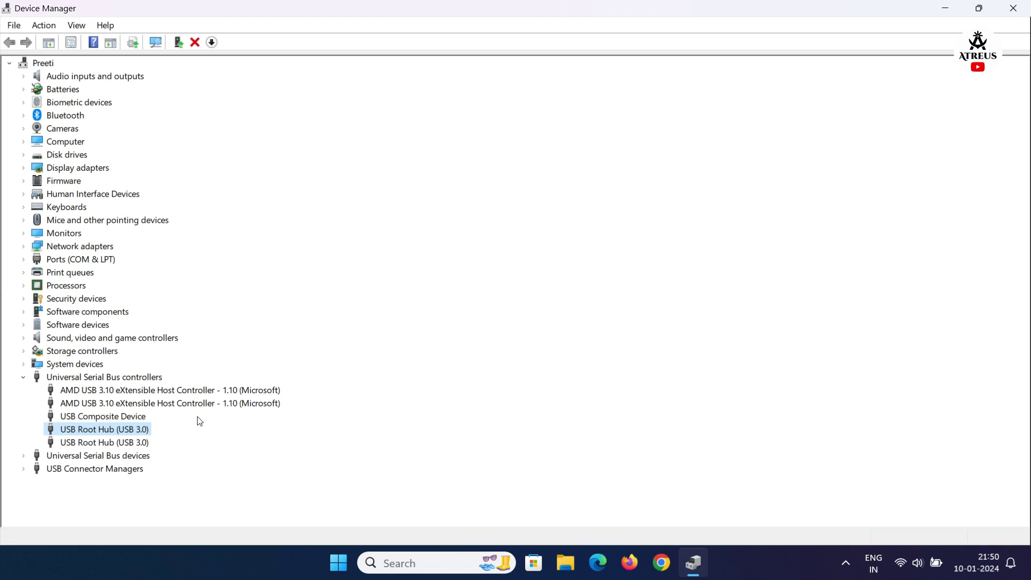
Step: Clear the same power-saving option for the second USB Root Hub, then close Device Manager
right_click(121, 445)
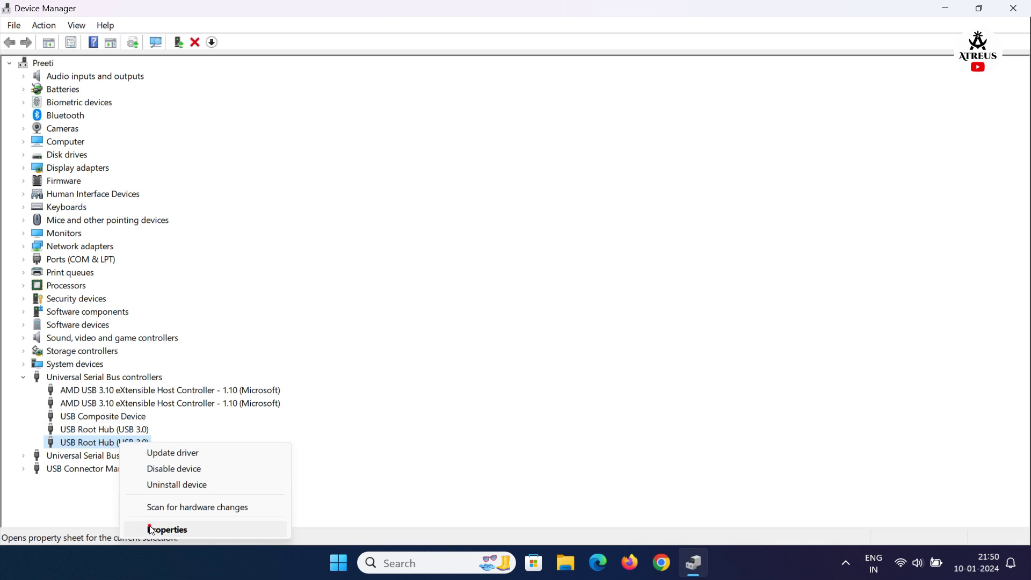
click(165, 529)
click(520, 141)
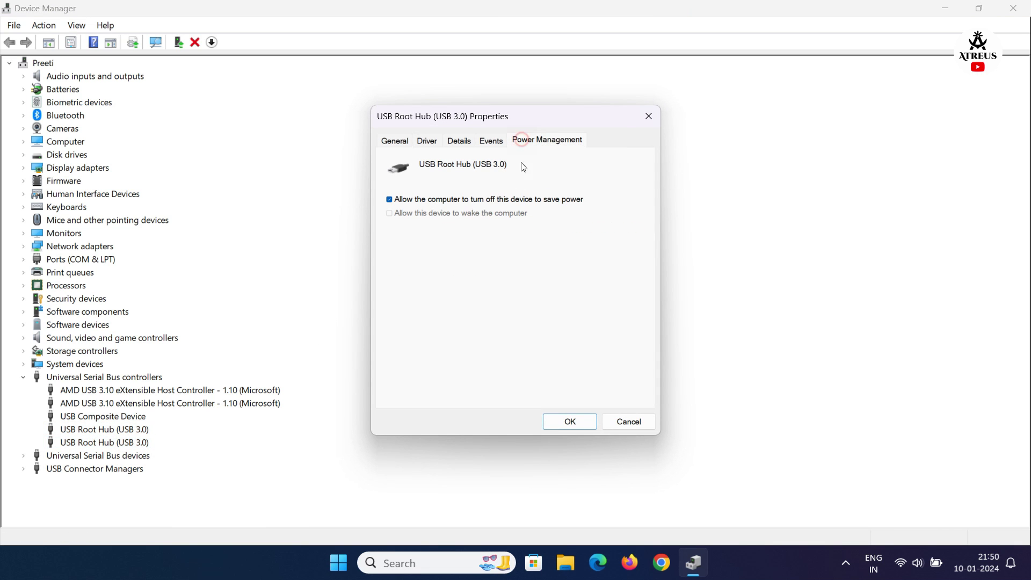
click(443, 199)
click(568, 422)
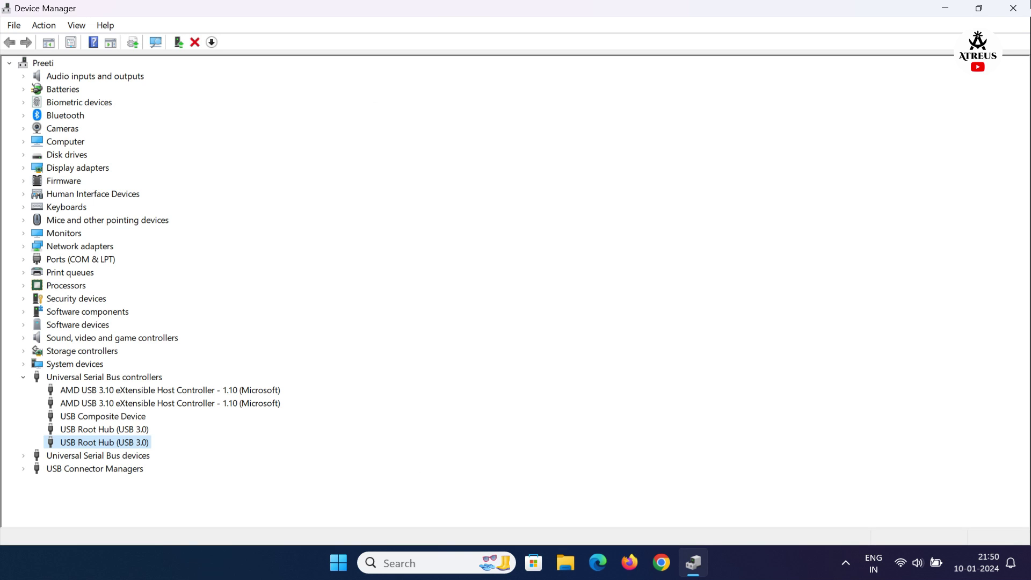
click(1013, 7)
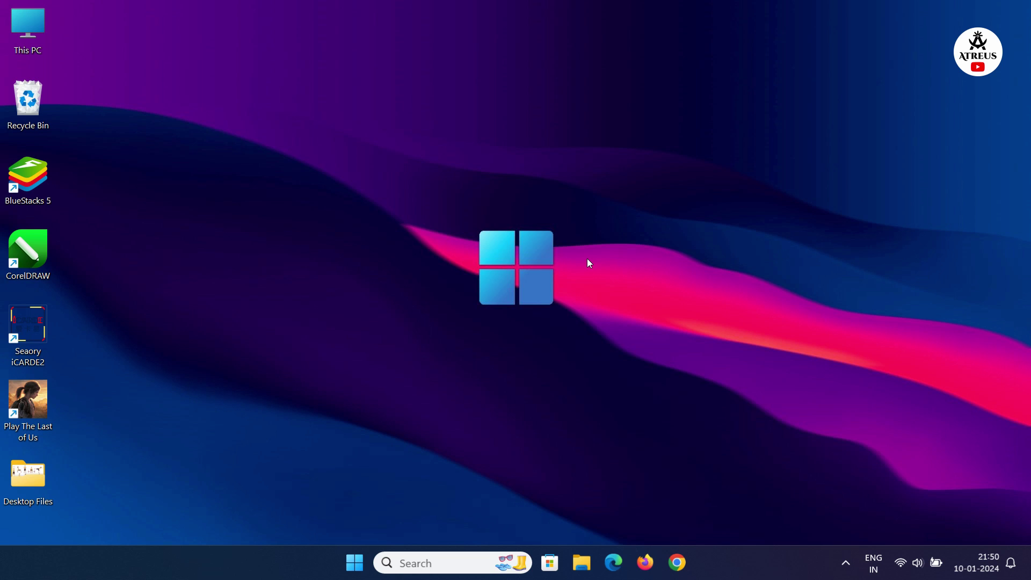
Step: Reopen Device Manager maximized, expand USB controllers and bring up options for the first USB Root Hub
right_click(354, 562)
click(348, 237)
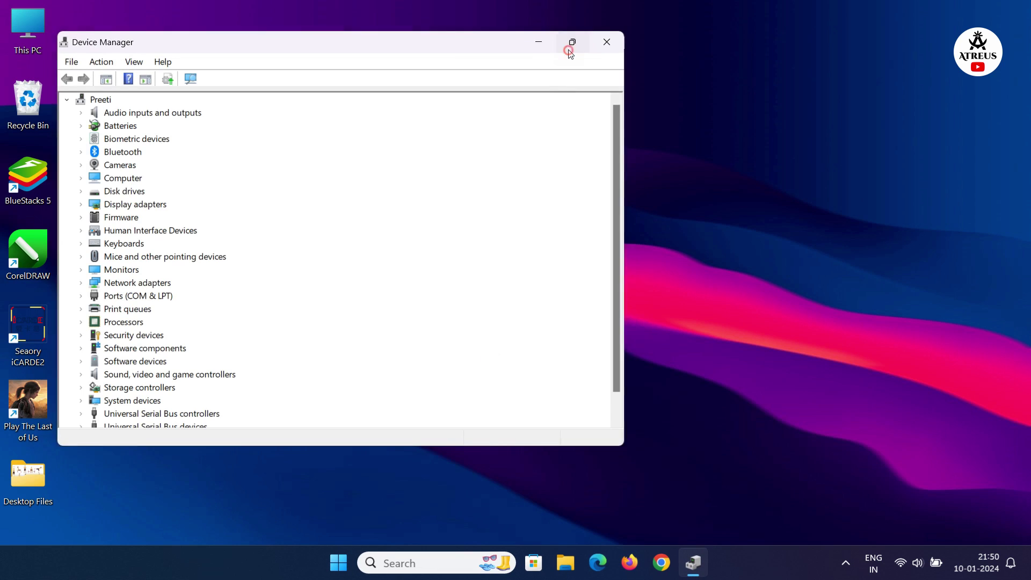
click(571, 41)
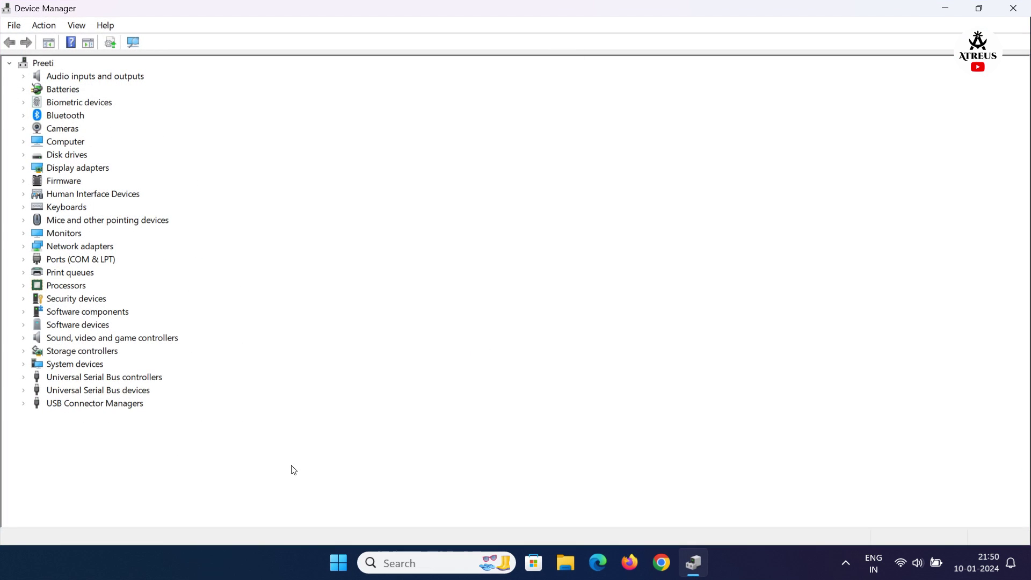
double_click(57, 377)
click(82, 431)
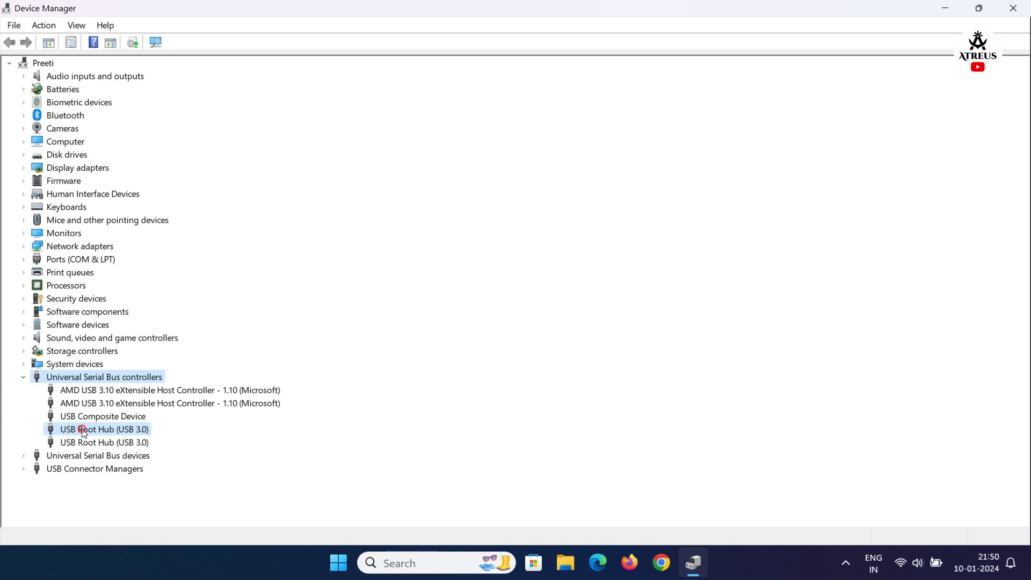
click(87, 442)
right_click(132, 434)
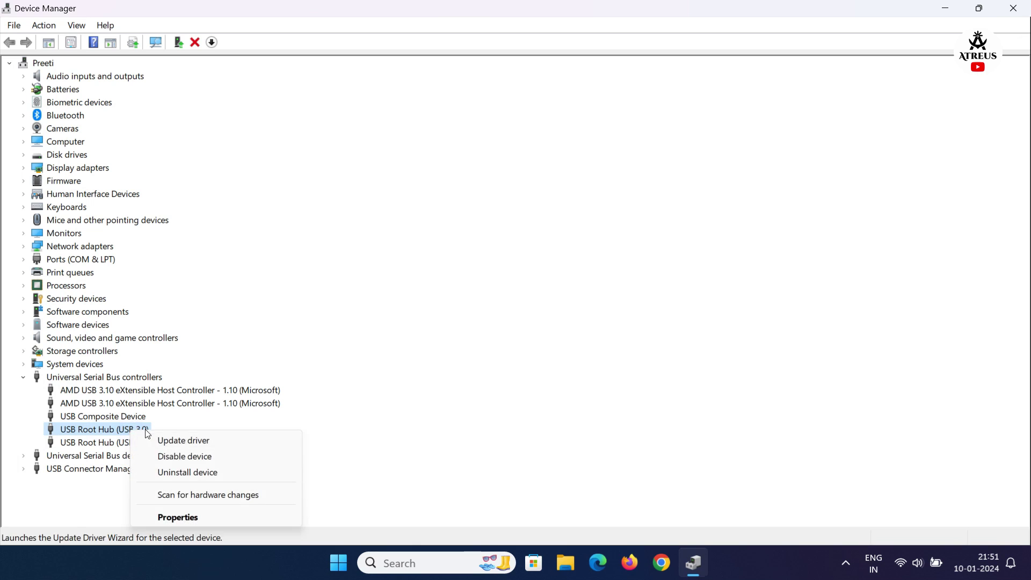
Step: Update the USB Root Hub driver with an automatic search, which reports the best driver already installed
click(186, 440)
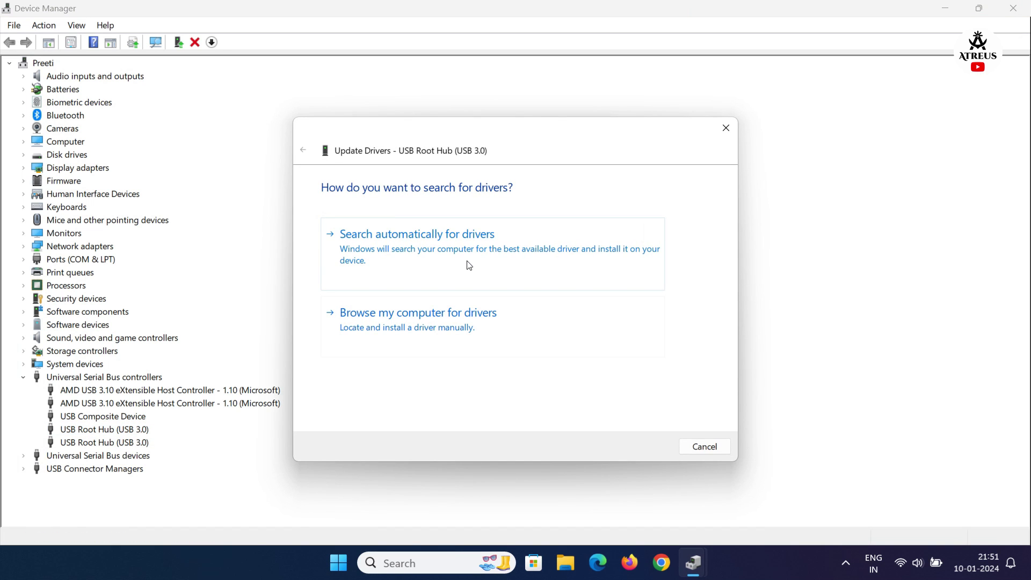
click(467, 265)
click(706, 446)
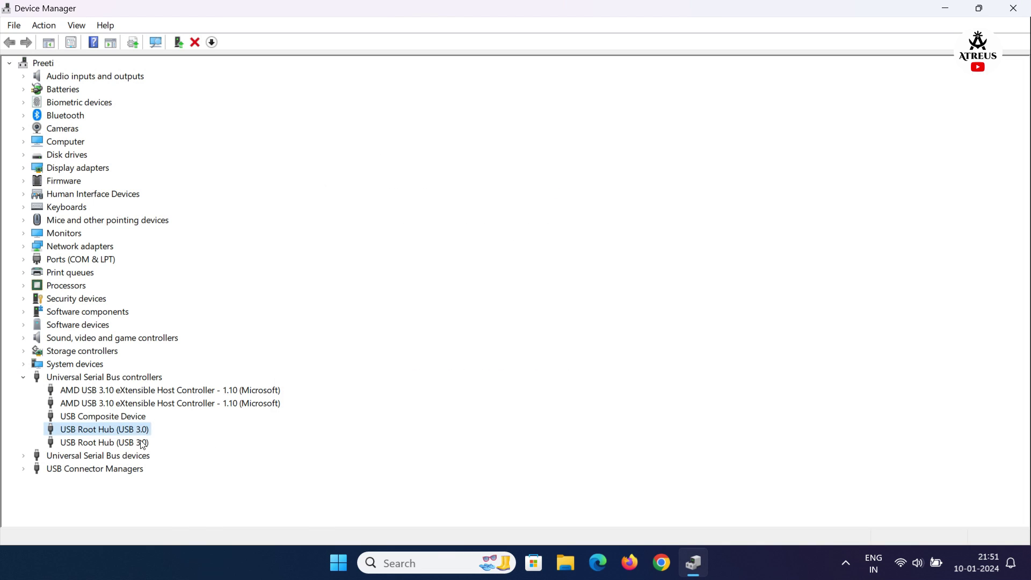
Step: Repeat the automatic driver search for the second USB Root Hub, dismiss the result and close Device Manager
right_click(142, 444)
click(185, 451)
click(448, 256)
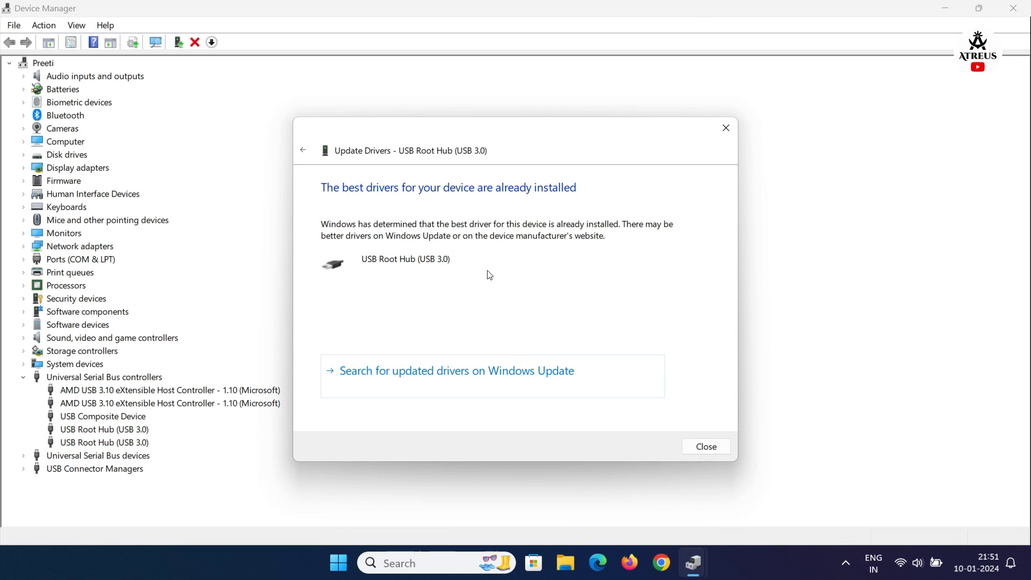
click(691, 448)
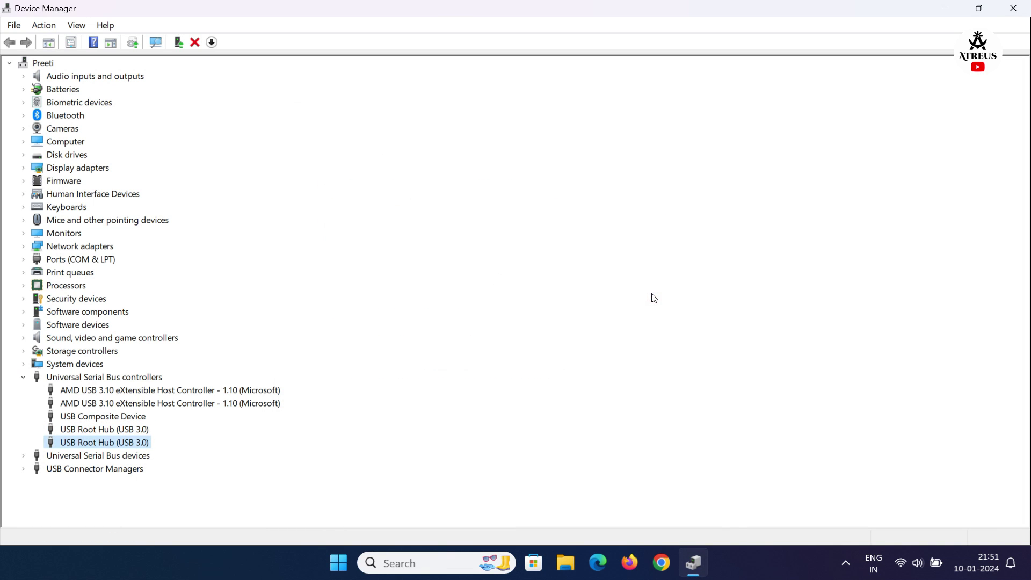
click(1013, 8)
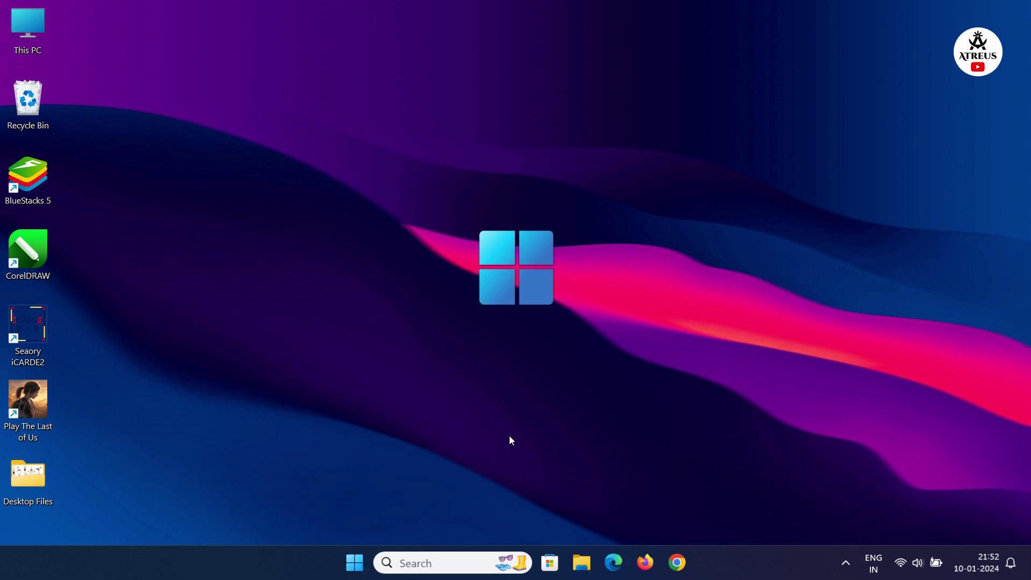
Step: Find and launch Control Panel from search and switch it to Category view
click(442, 563)
text(con)
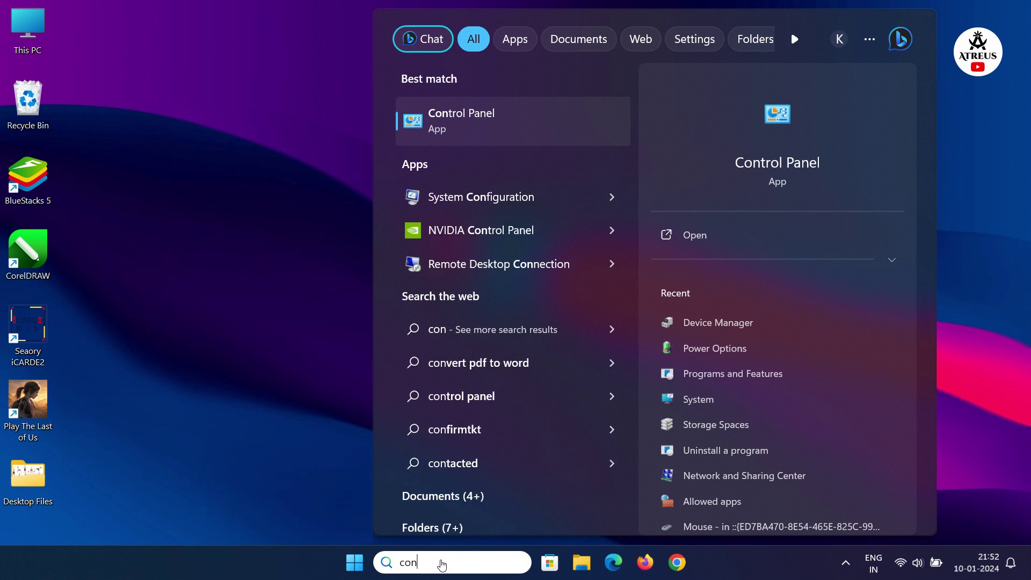
text(trol)
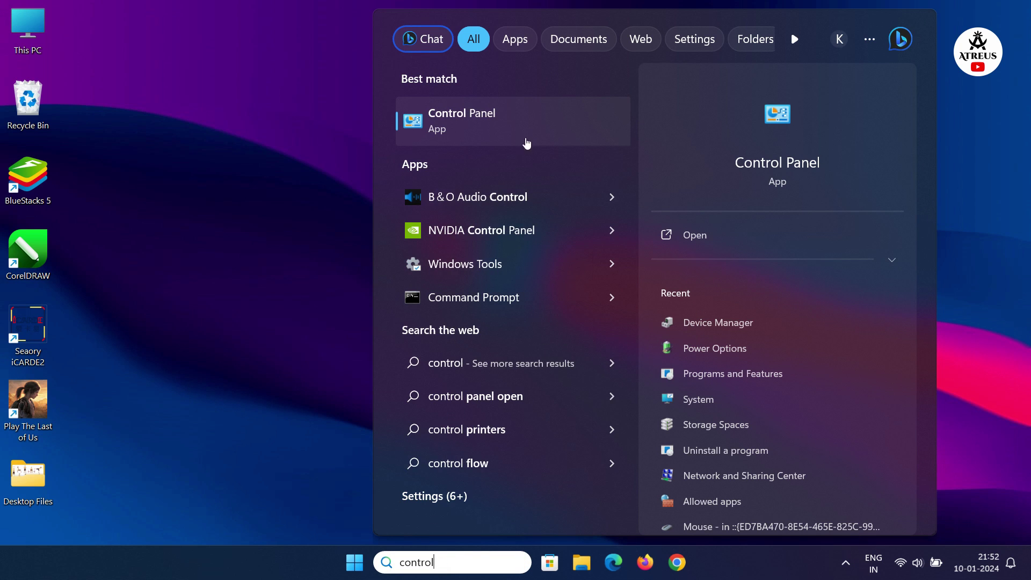
click(526, 142)
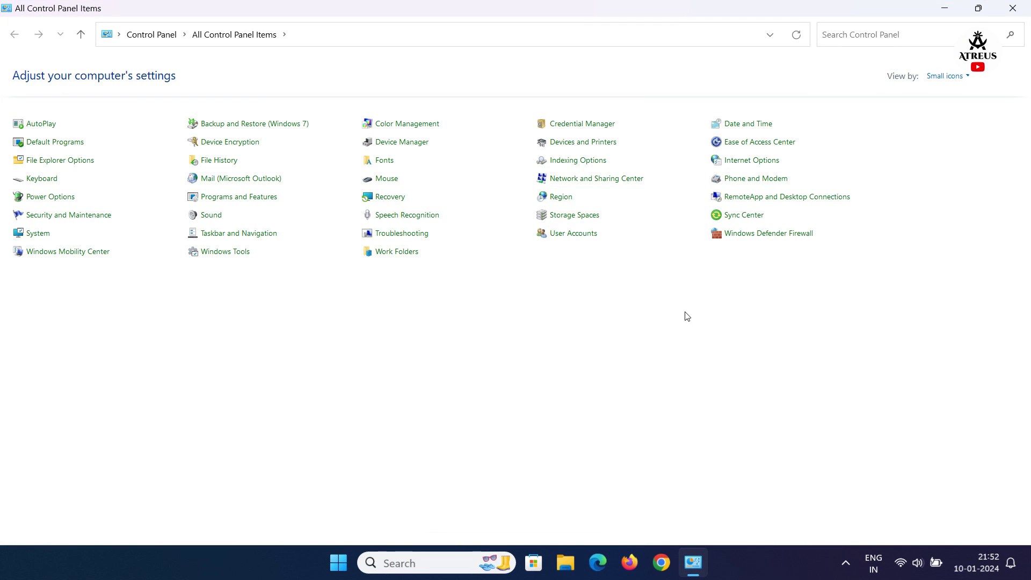
click(948, 76)
click(948, 94)
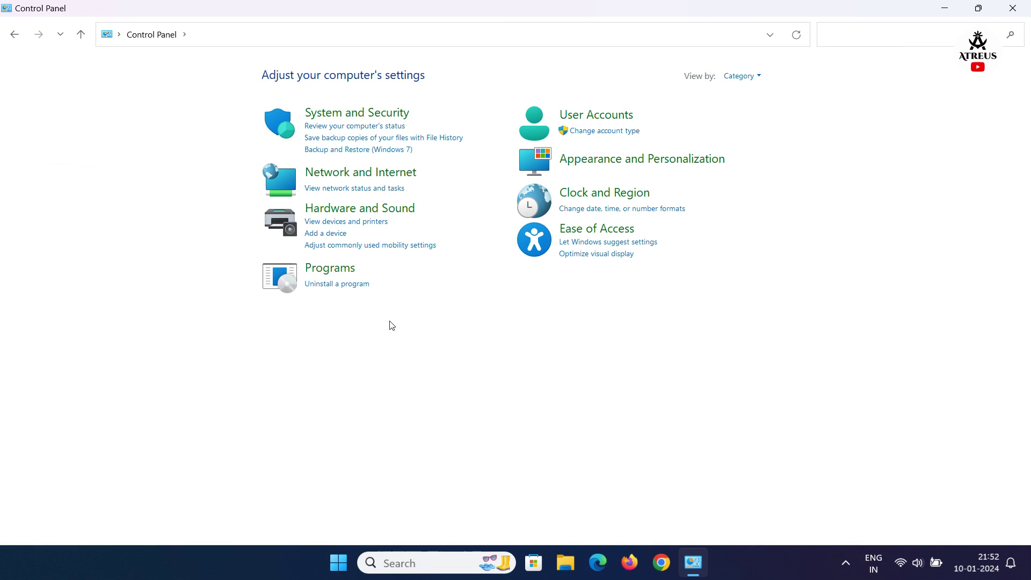
Step: Go to Hardware and Sound > Power Options and change plan settings for the Balanced plan
click(363, 208)
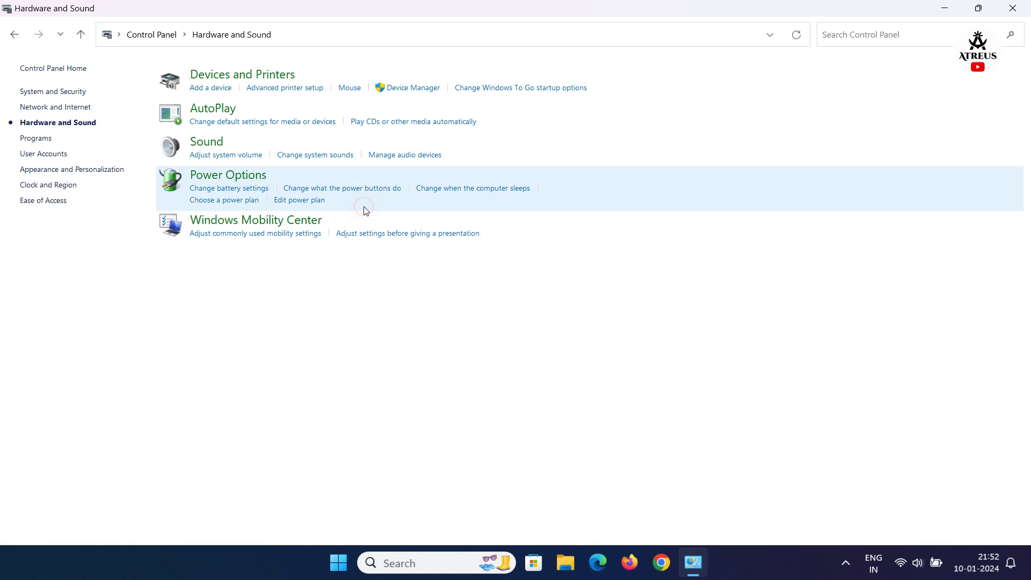
click(213, 175)
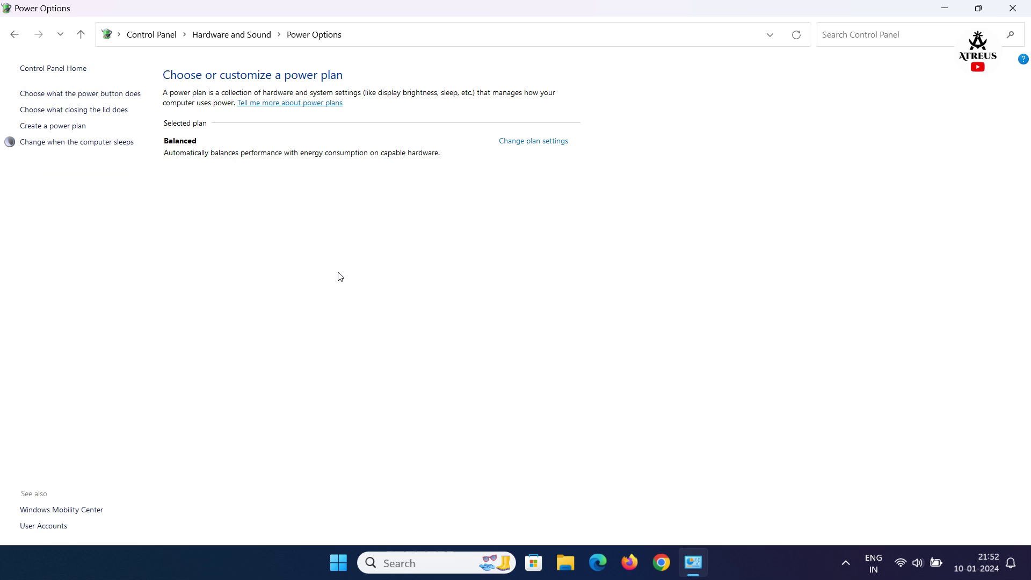
click(521, 143)
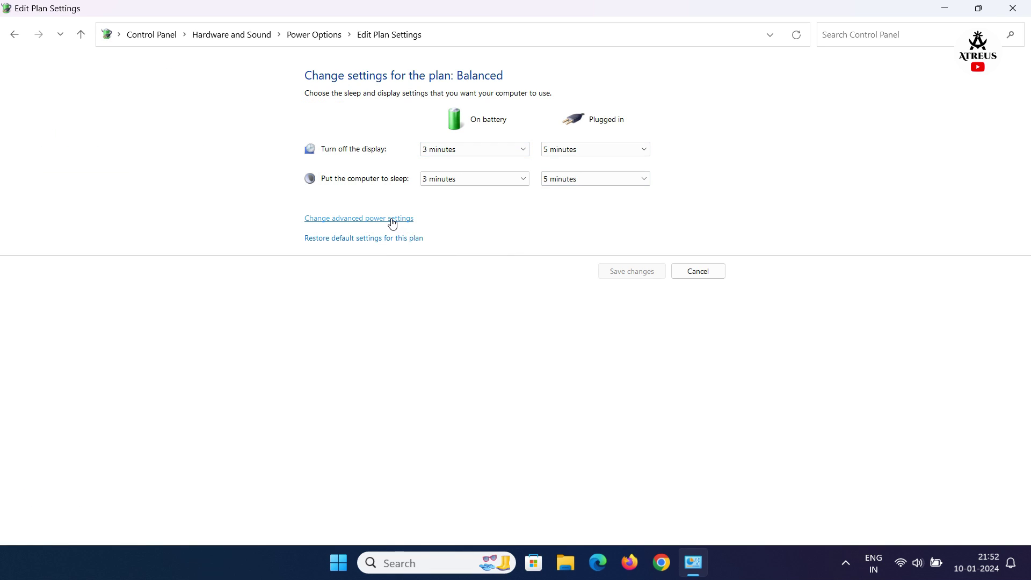
Step: In advanced power settings, expand USB settings > USB selective suspend setting
click(392, 218)
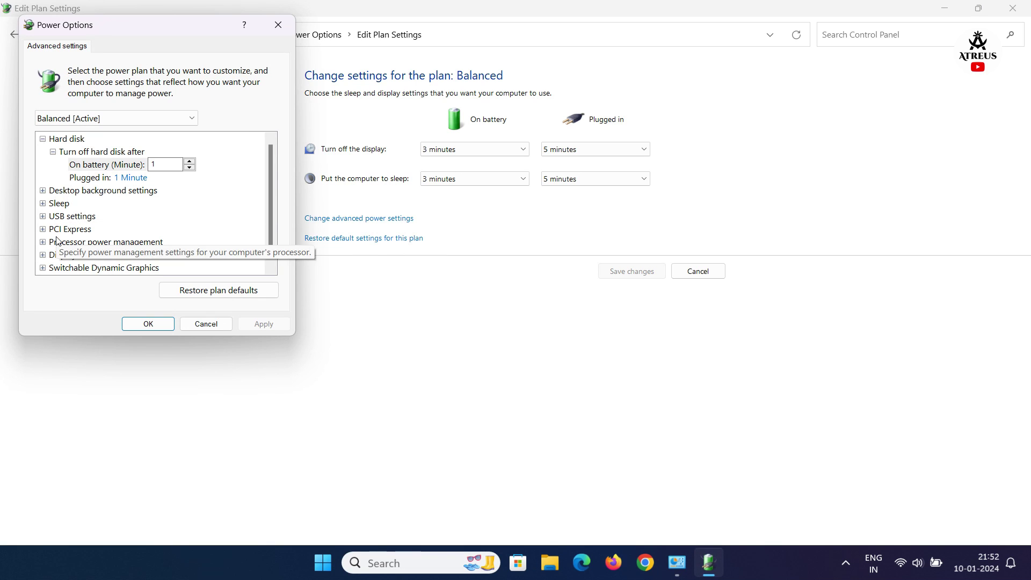
click(43, 216)
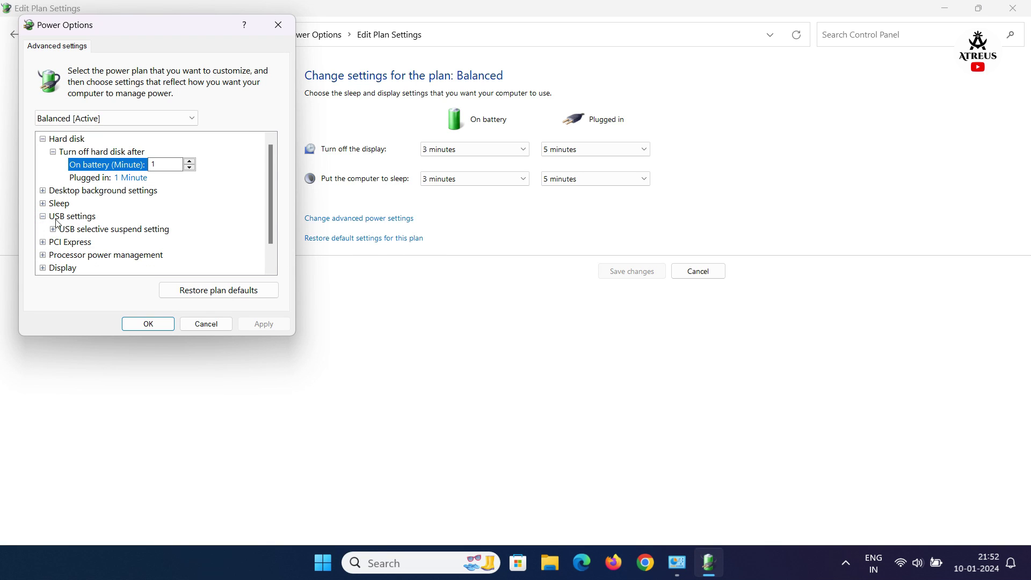
click(52, 228)
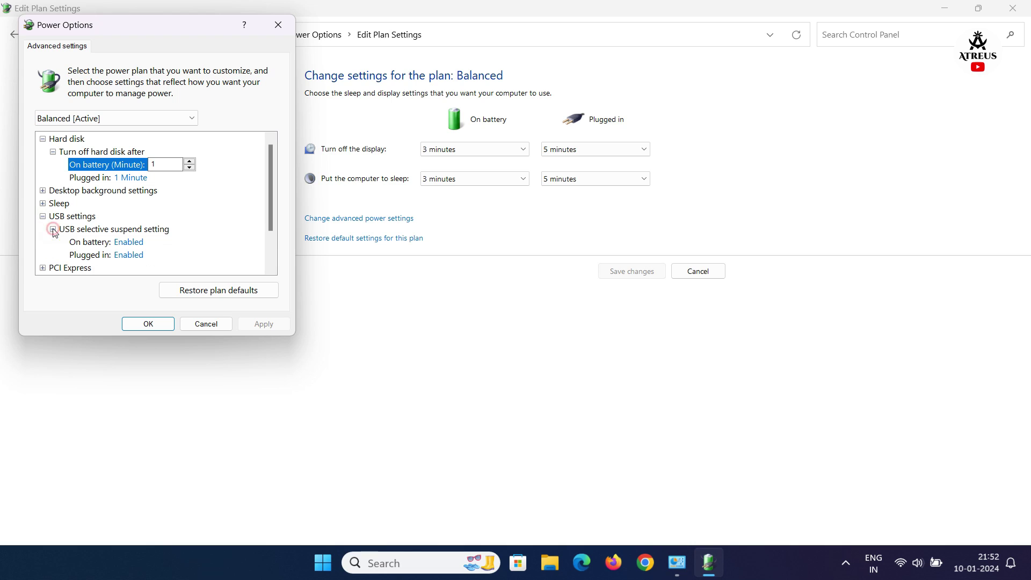
Step: Set USB selective suspend to Disabled on battery and plugged in, then apply and confirm
click(93, 242)
click(125, 242)
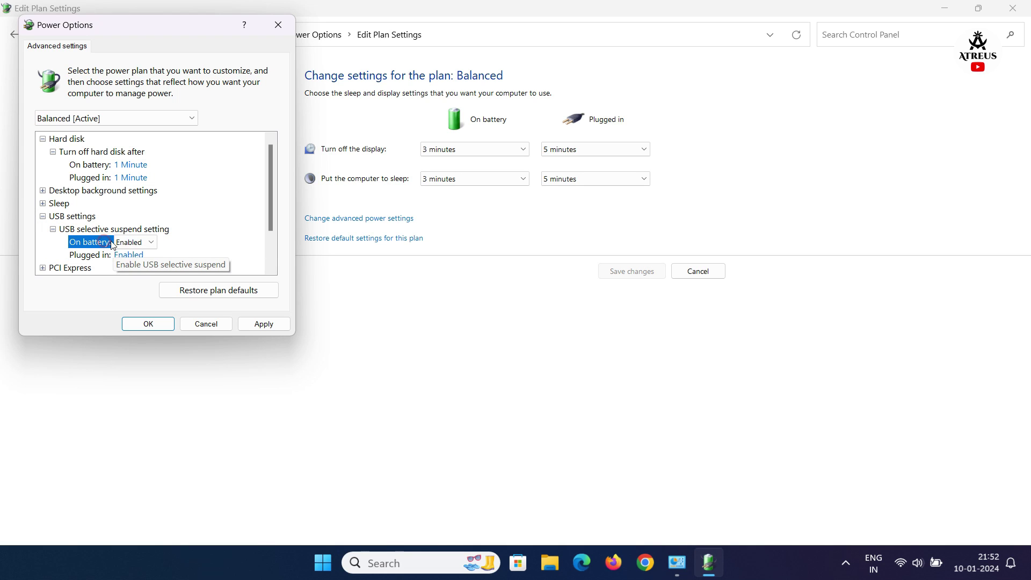
click(127, 258)
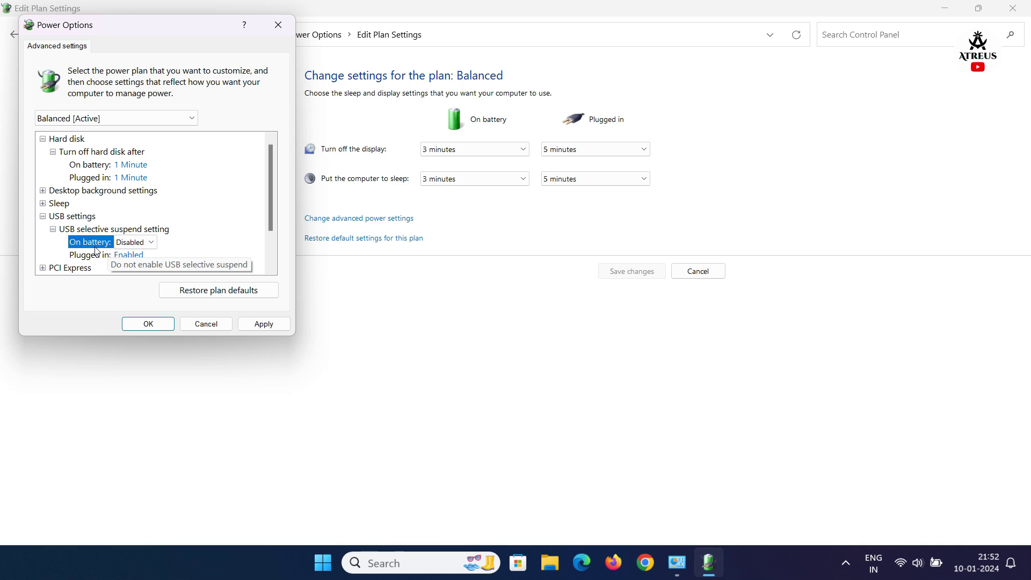
click(127, 256)
click(126, 268)
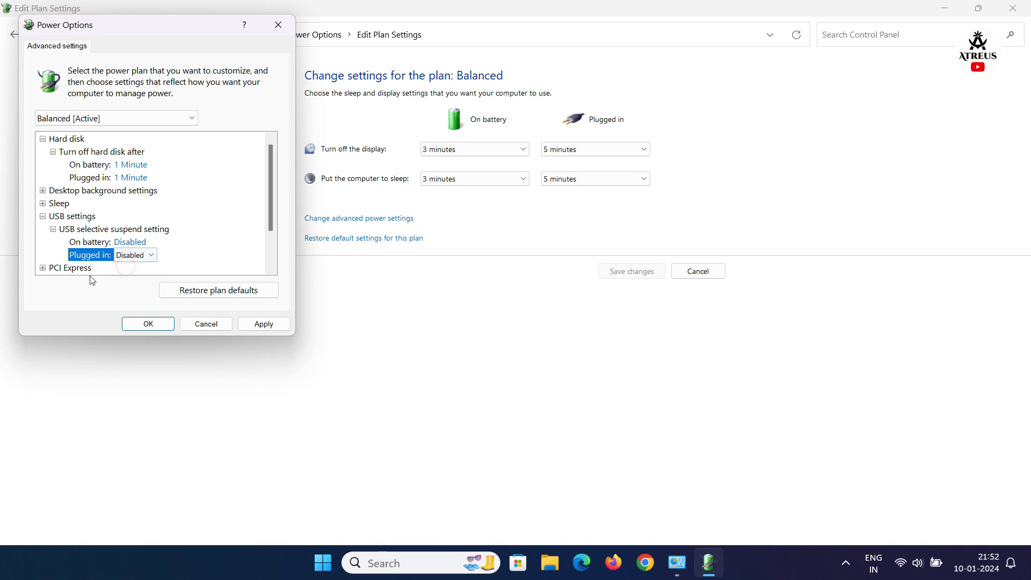
click(255, 320)
click(134, 326)
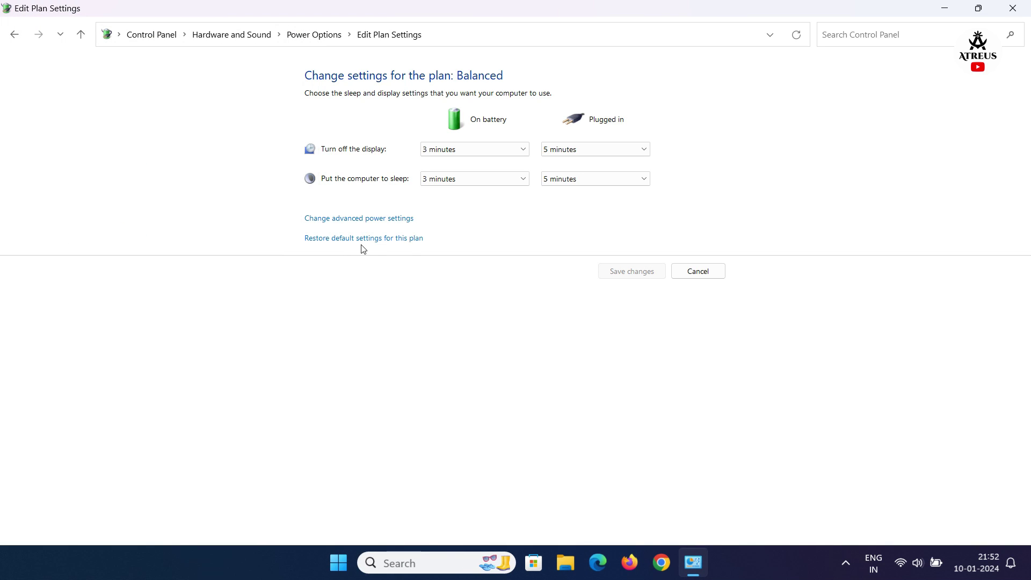
Step: Cancel out of the plan editing page and close Control Panel
click(692, 273)
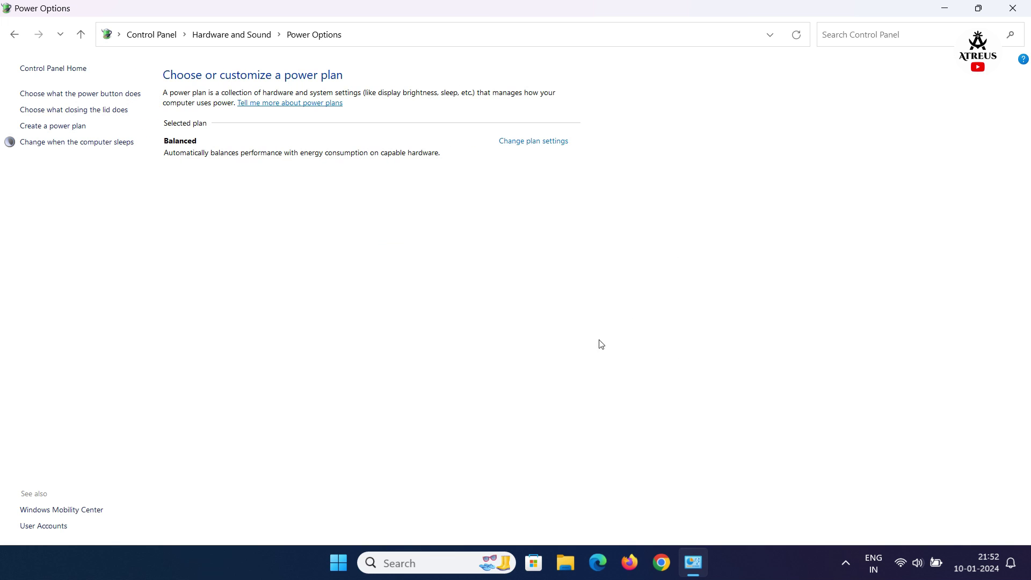
click(1012, 8)
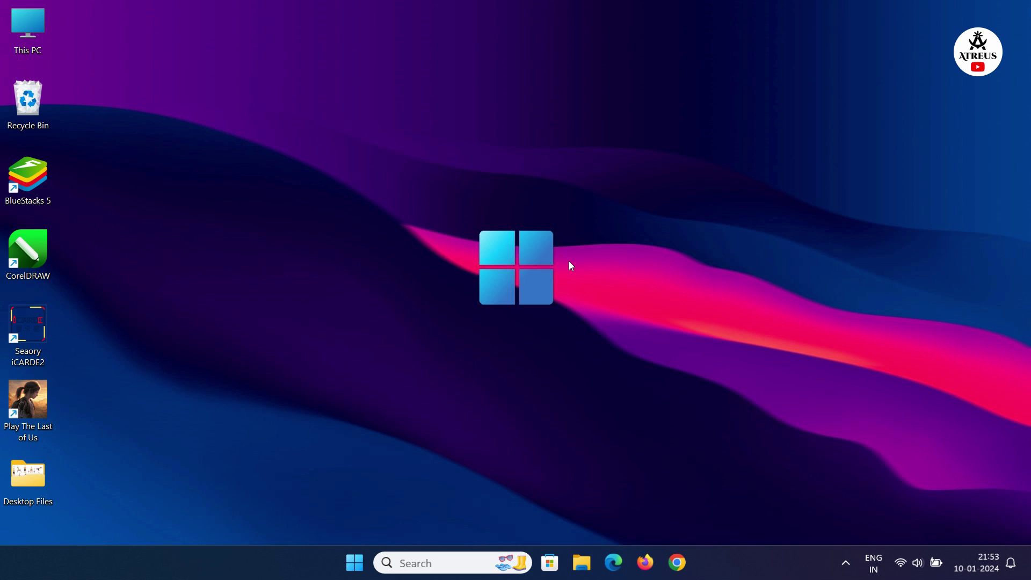
Step: Launch Settings from Start and go to the Windows Update page
click(359, 560)
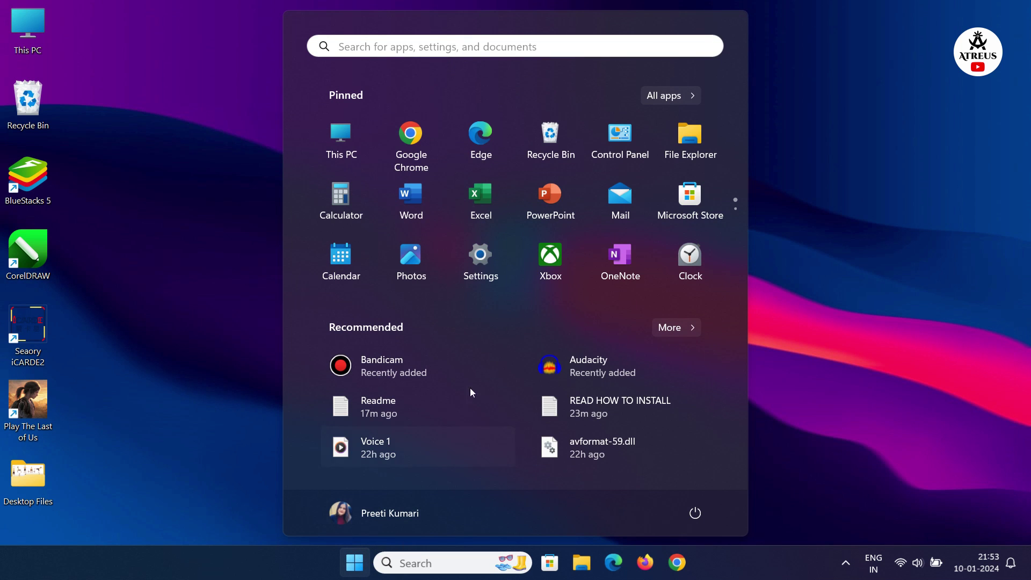
click(480, 268)
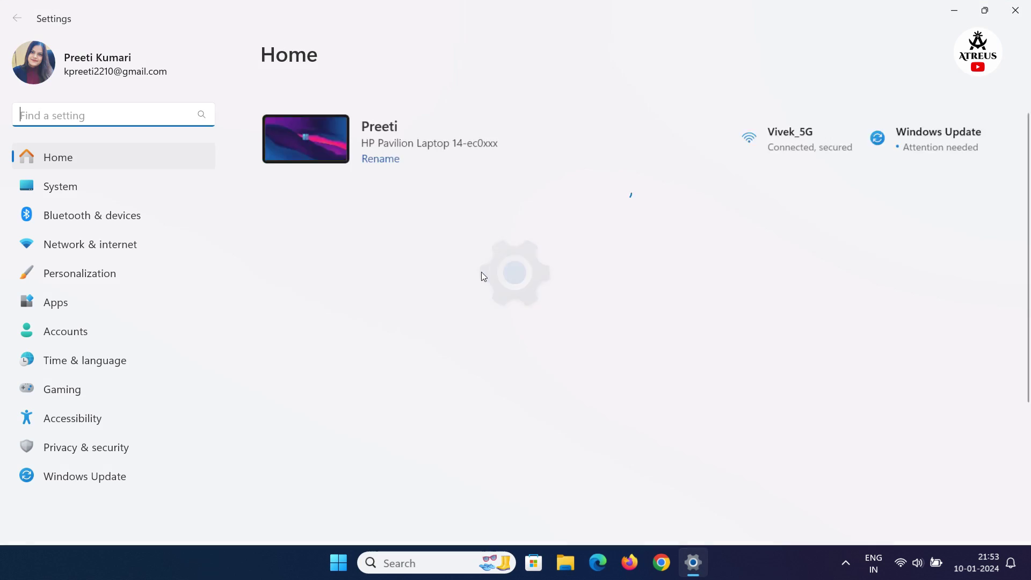
click(144, 476)
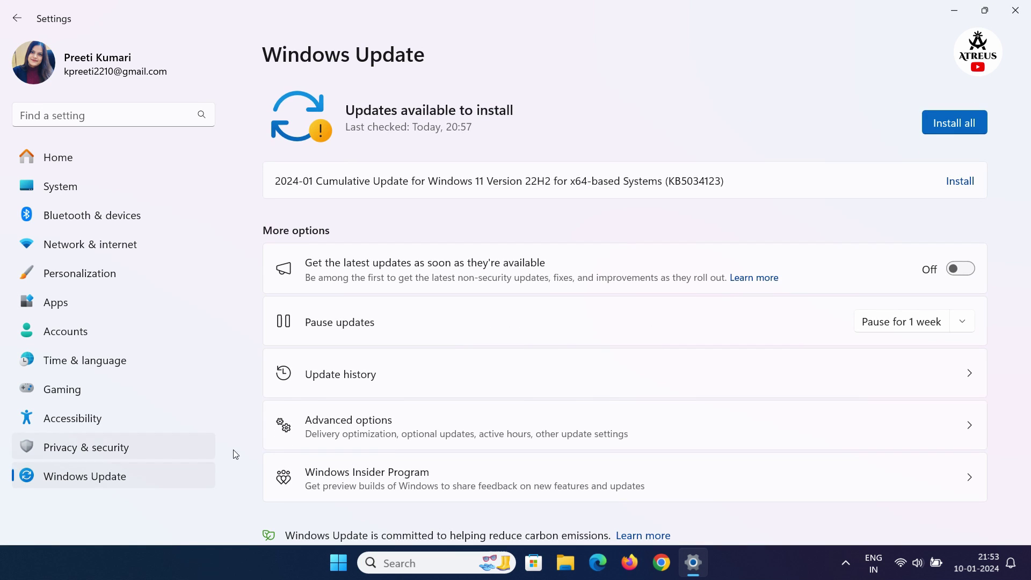
Step: Install all pending updates, turn on 'Get the latest updates as soon as available', and close Settings
click(946, 126)
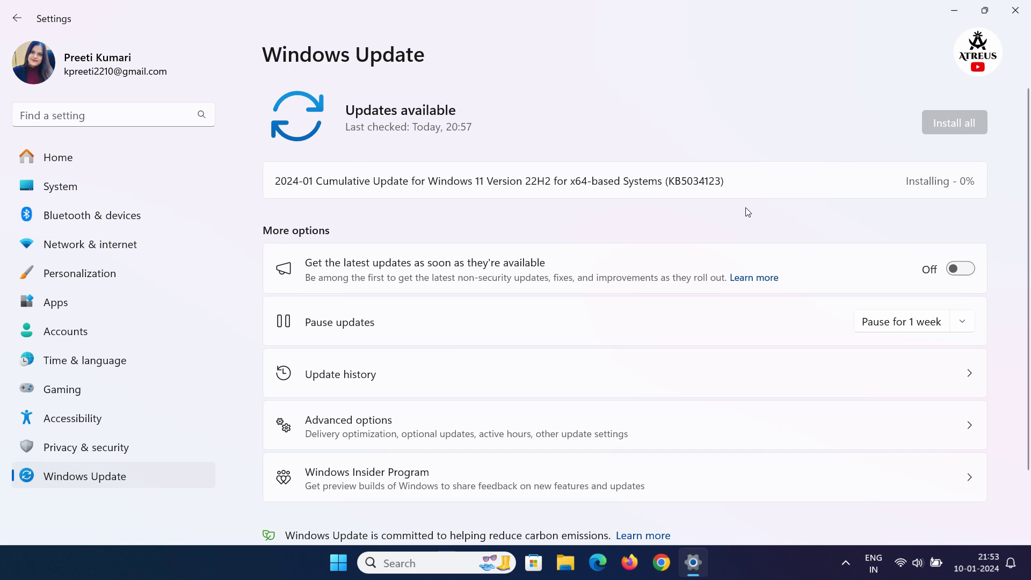
click(957, 270)
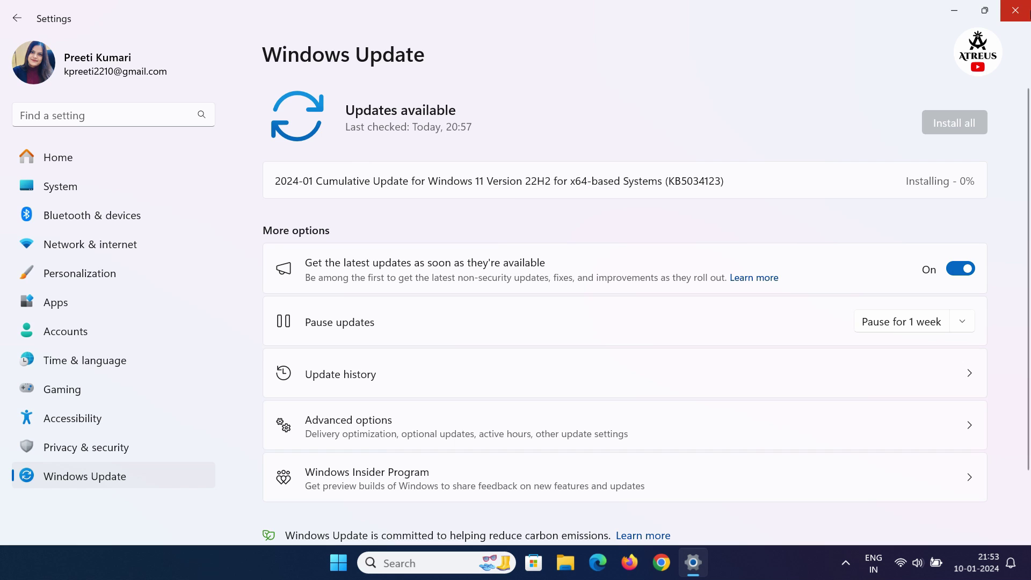
click(1015, 10)
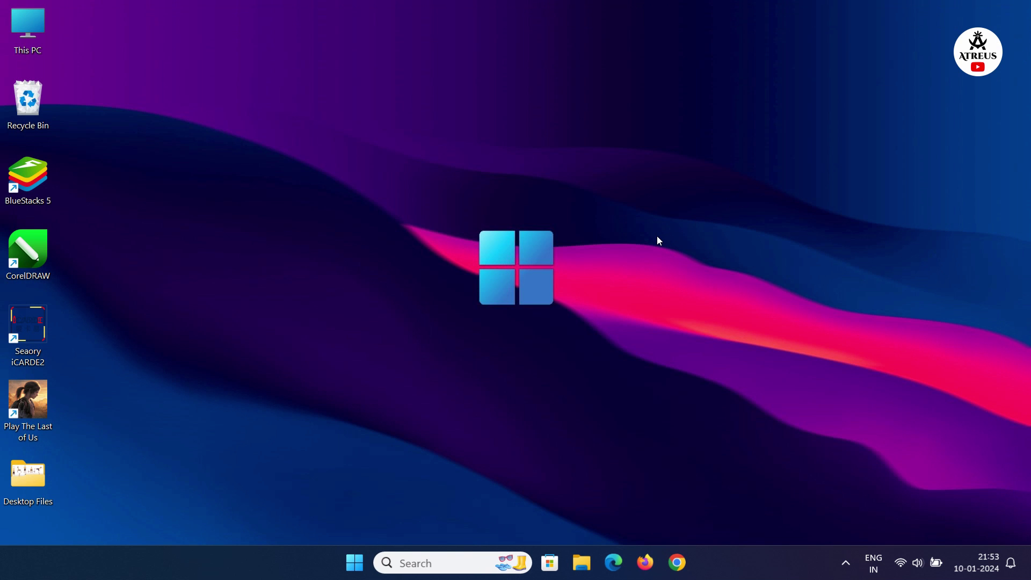